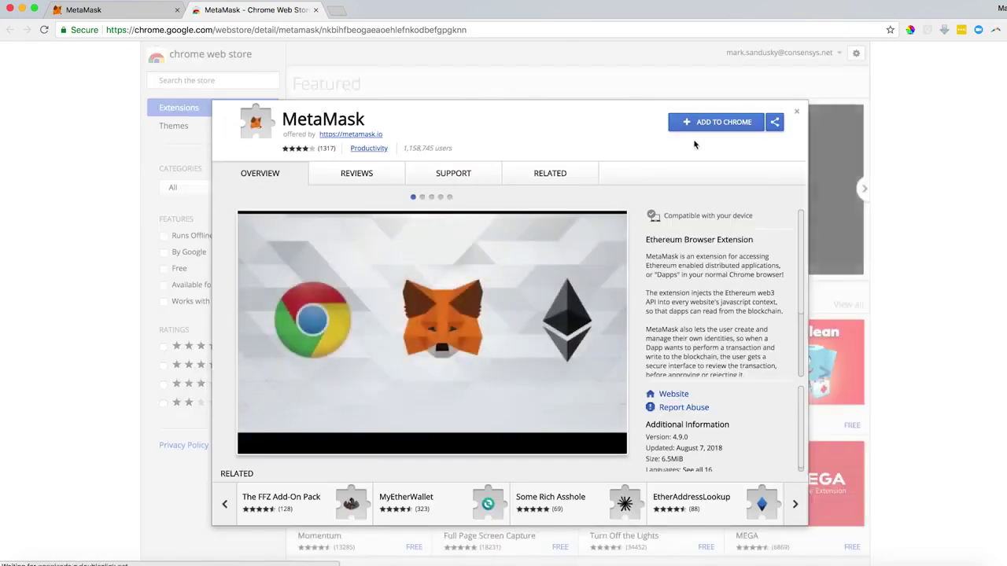
Add the MetaMask extension to Chrome, confirm its installation and open the wallet
{"action": "left_click", "coordinate": [728, 122]}
{"action": "left_click", "coordinate": [598, 182]}
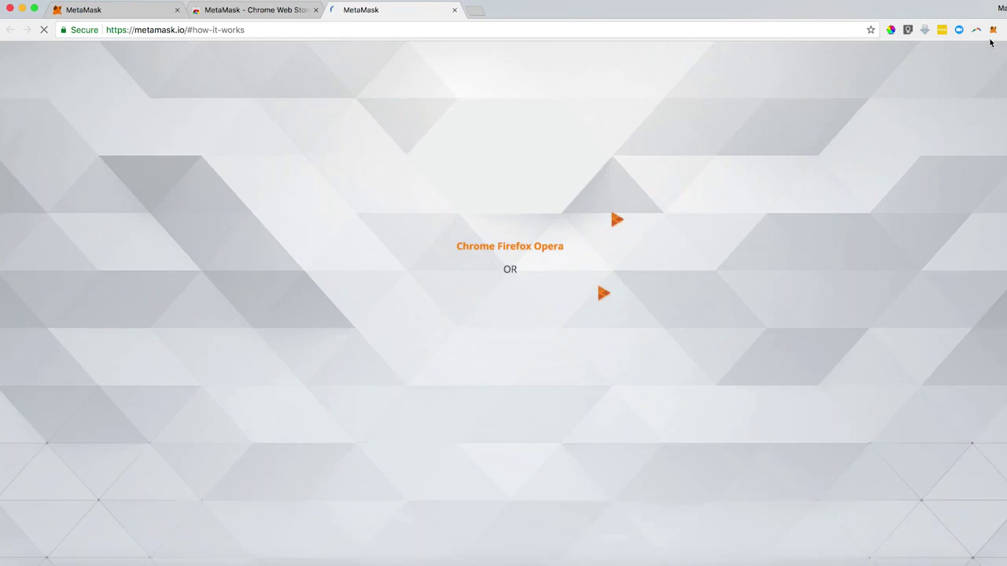
{"action": "left_click", "coordinate": [993, 30]}
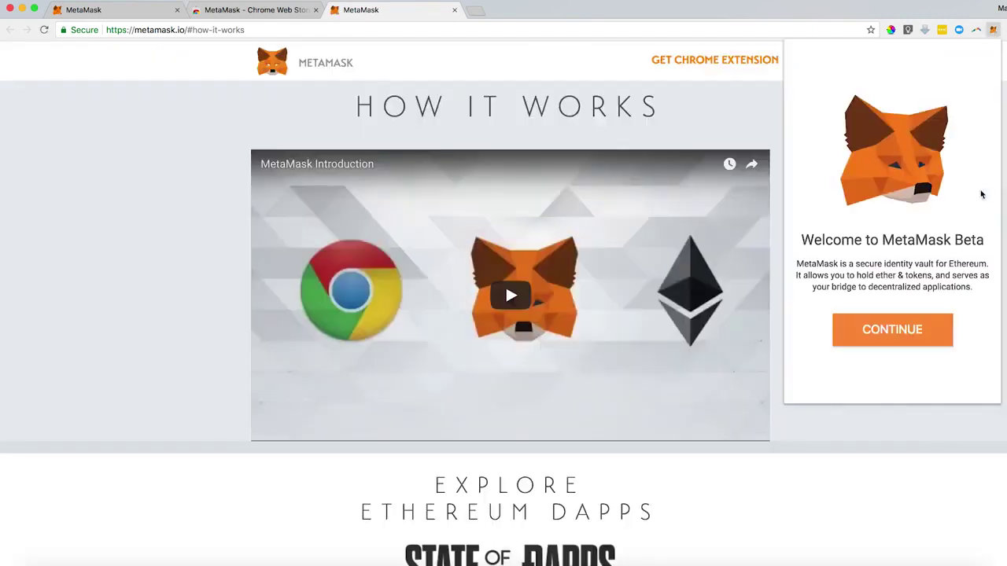
Create the wallet by entering and confirming a new account password
{"action": "type", "text": "••••••"}
{"action": "key", "text": "Tab"}
{"action": "type", "text": "•••••••"}
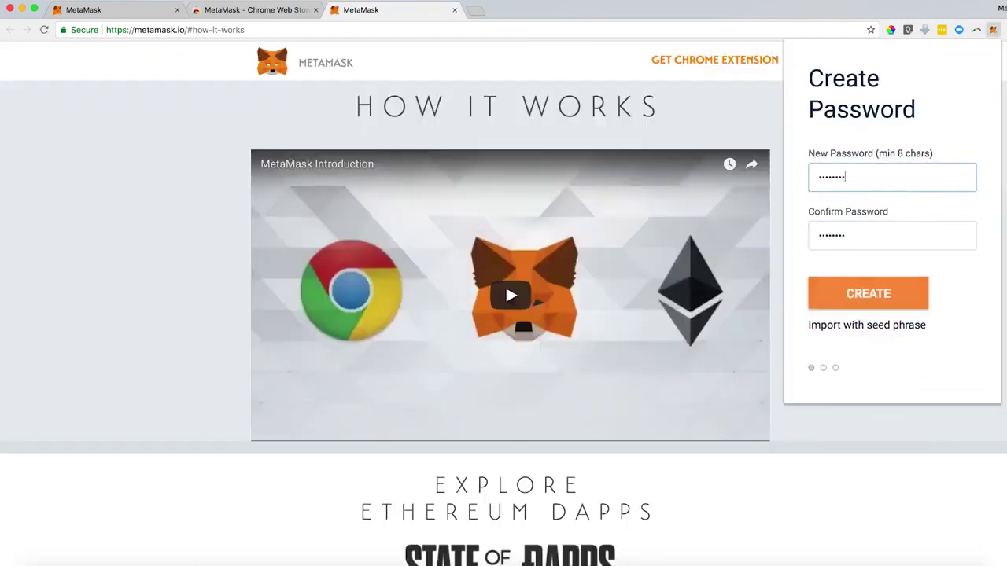
{"action": "left_click", "coordinate": [872, 297]}
Continue through the wallet setup notices, accepting the terms and the Phishing Warning
{"action": "left_click", "coordinate": [867, 320]}
{"action": "scroll", "coordinate": [891, 228], "scroll_direction": "down", "scroll_amount": 10}
{"action": "left_click", "coordinate": [869, 313]}
{"action": "left_click", "coordinate": [875, 313]}
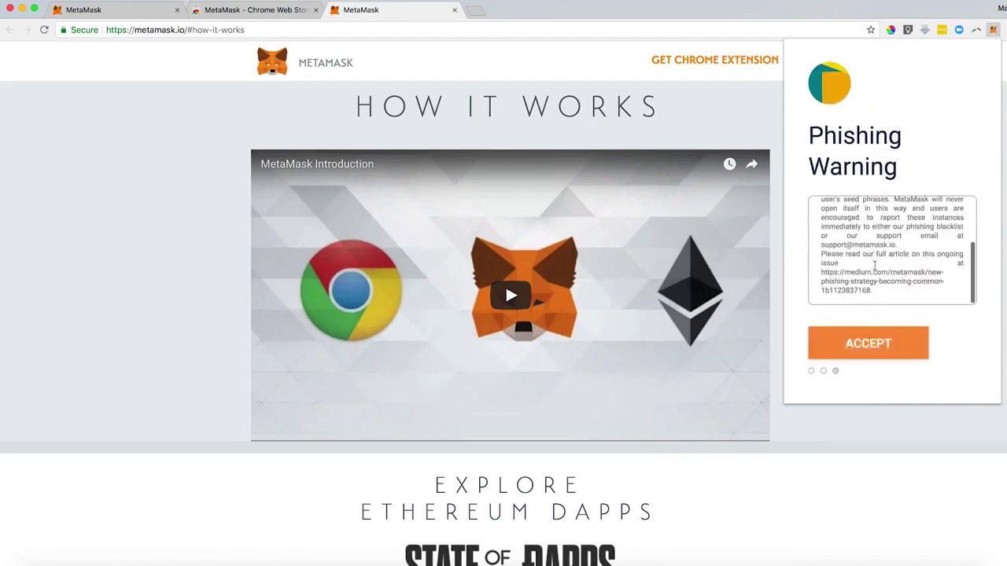
{"action": "left_click", "coordinate": [867, 340]}
Reveal the wallet's secret backup phrase and continue to its confirmation
{"action": "scroll", "coordinate": [877, 291], "scroll_direction": "down", "scroll_amount": 2}
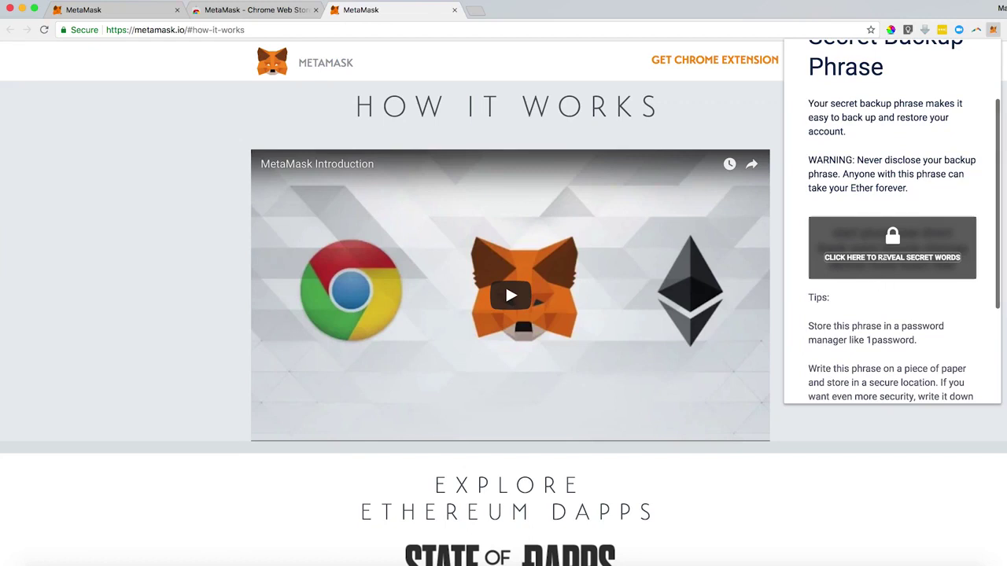
{"action": "scroll", "coordinate": [876, 291], "scroll_direction": "down", "scroll_amount": 2}
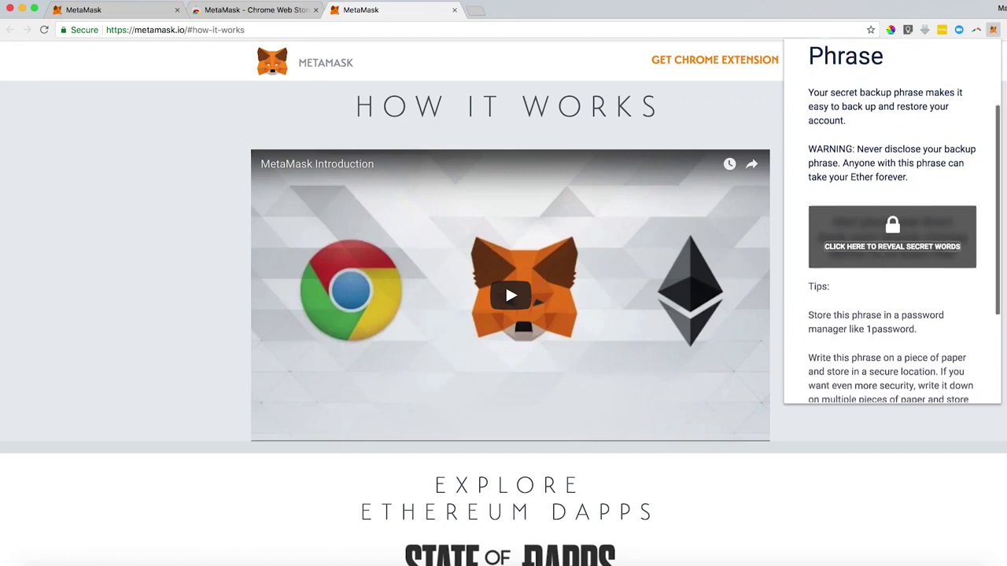
{"action": "left_click", "coordinate": [876, 203]}
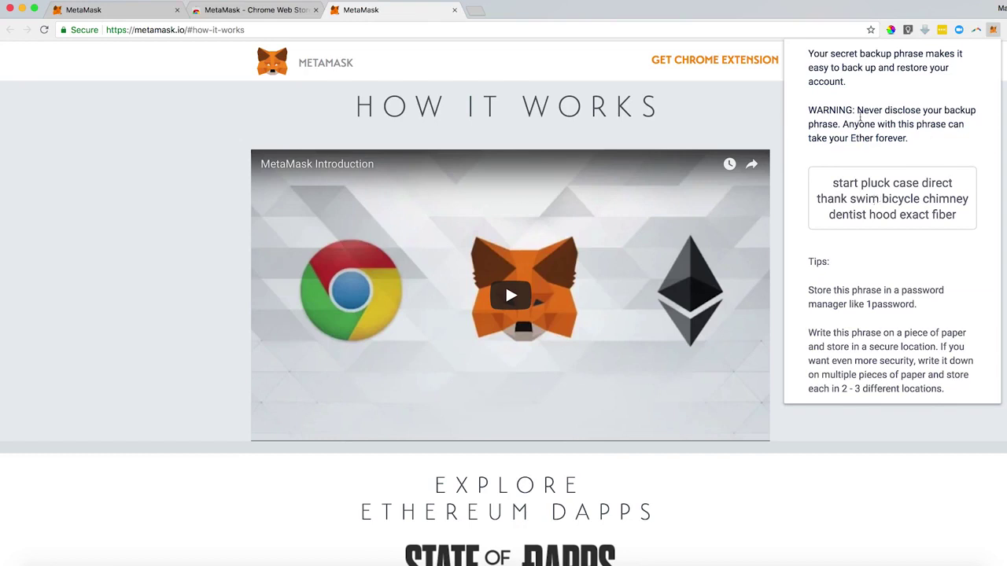
{"action": "scroll", "coordinate": [900, 284], "scroll_direction": "down", "scroll_amount": 3}
{"action": "left_click", "coordinate": [883, 358]}
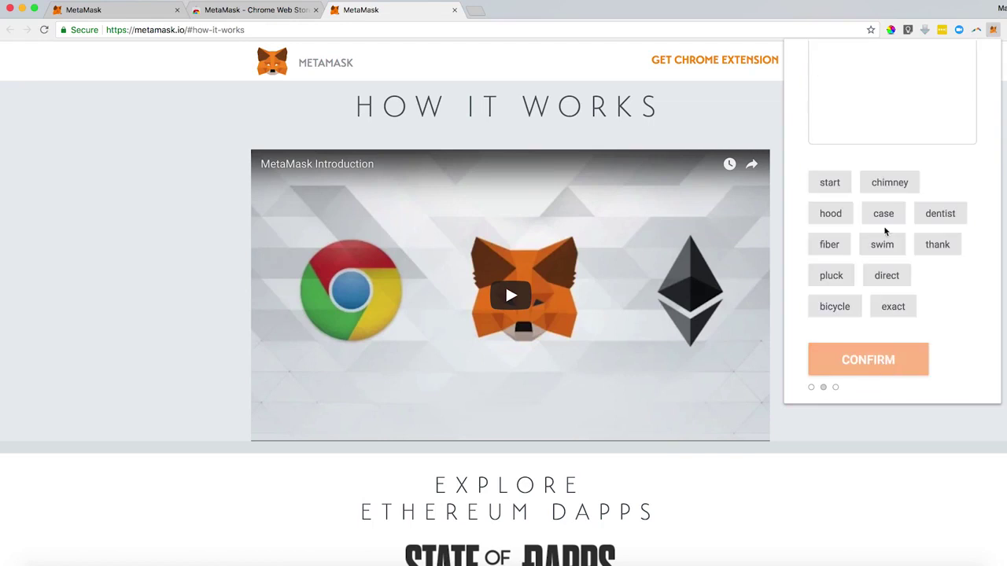
Select all words of the secret backup phrase in their original order and confirm the phrase
{"action": "scroll", "coordinate": [884, 231], "scroll_direction": "up", "scroll_amount": 3}
{"action": "left_click", "coordinate": [829, 284]}
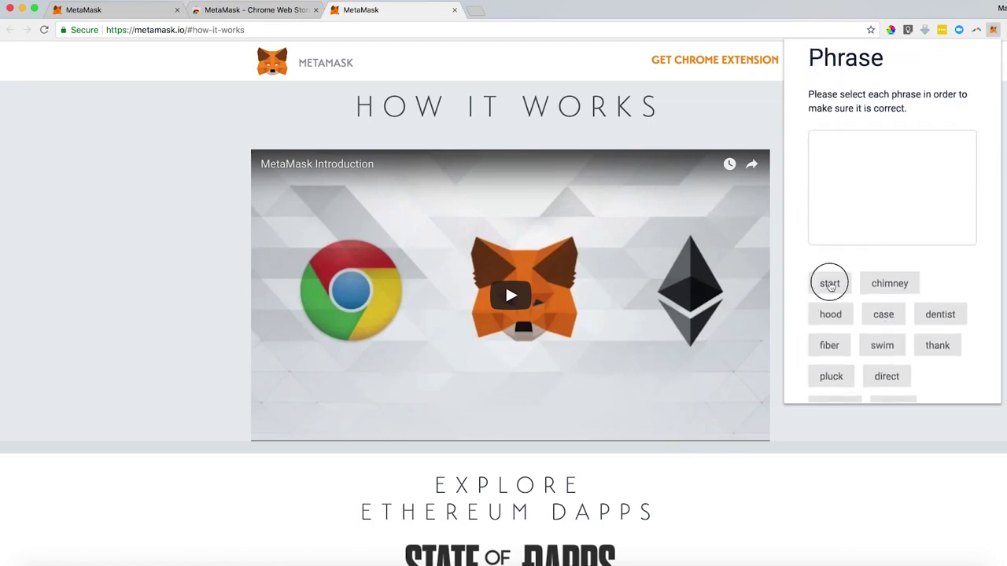
{"action": "left_click", "coordinate": [832, 370]}
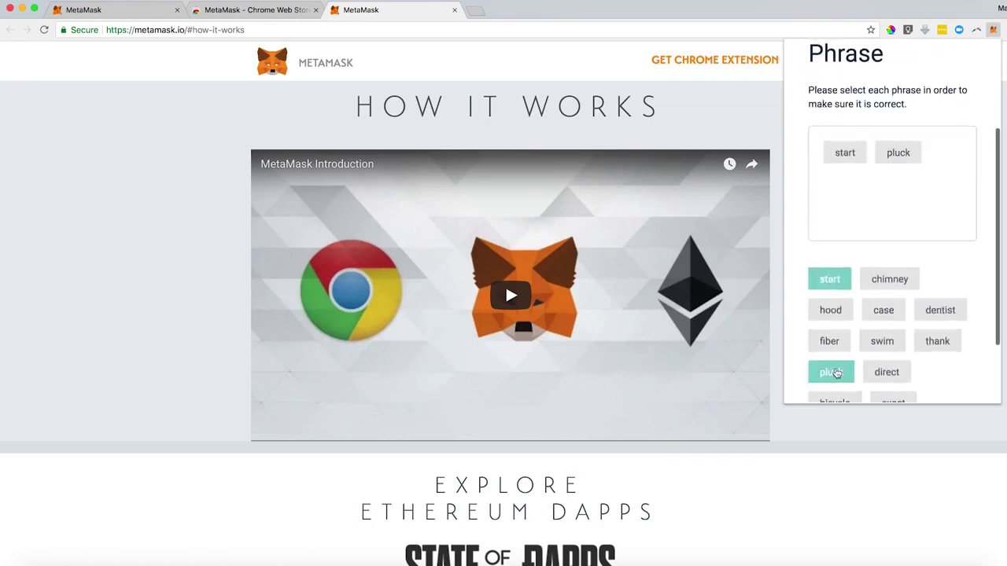
{"action": "left_click", "coordinate": [887, 311]}
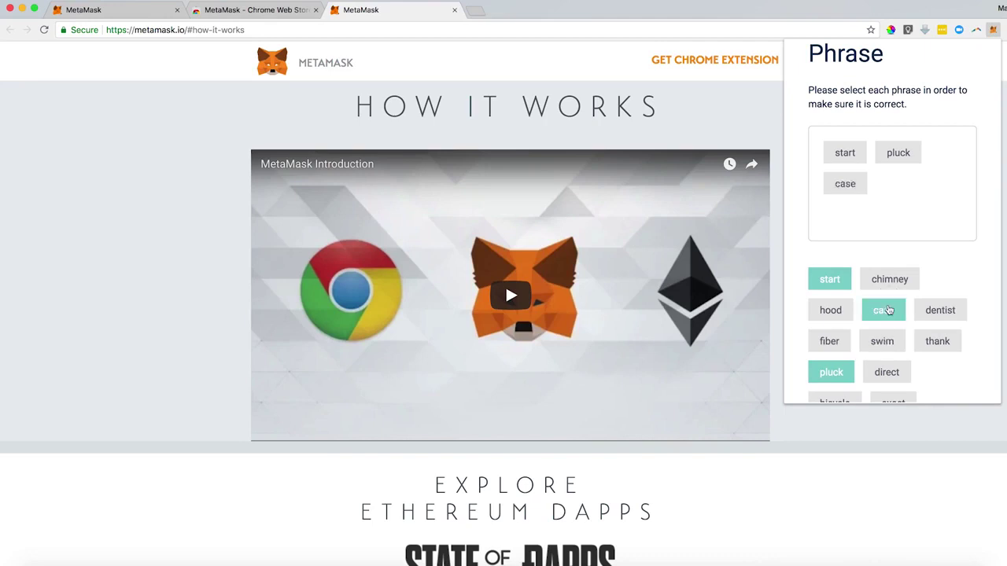
{"action": "scroll", "coordinate": [921, 329], "scroll_direction": "down", "scroll_amount": 1}
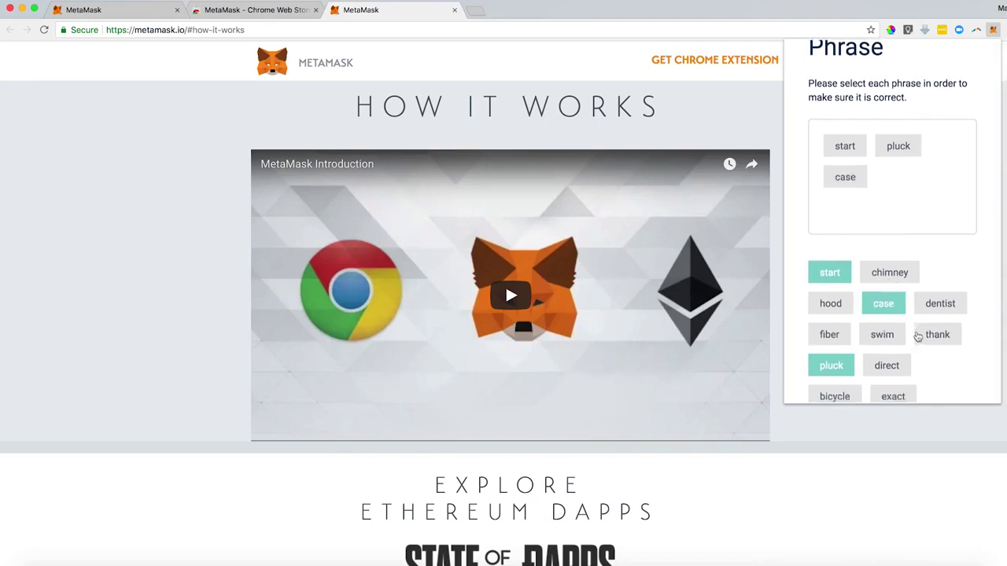
{"action": "scroll", "coordinate": [918, 335], "scroll_direction": "up", "scroll_amount": 1}
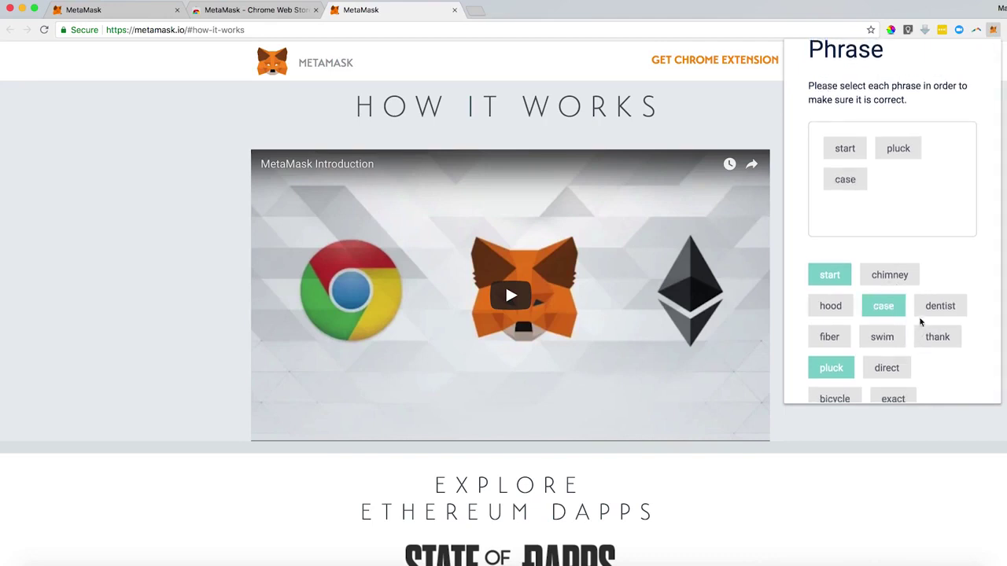
{"action": "scroll", "coordinate": [896, 346], "scroll_direction": "down", "scroll_amount": 1}
{"action": "left_click", "coordinate": [887, 366]}
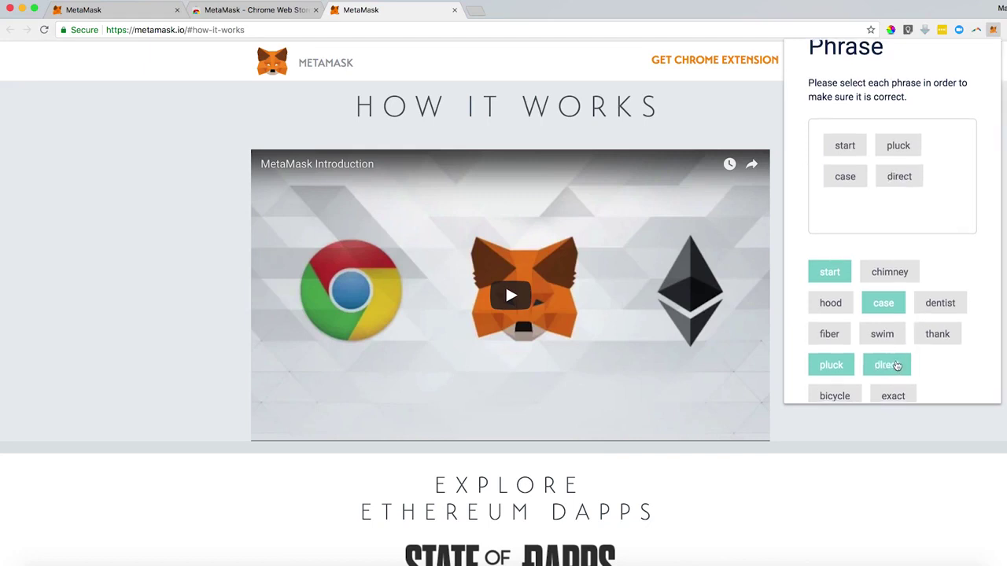
{"action": "left_click", "coordinate": [935, 335]}
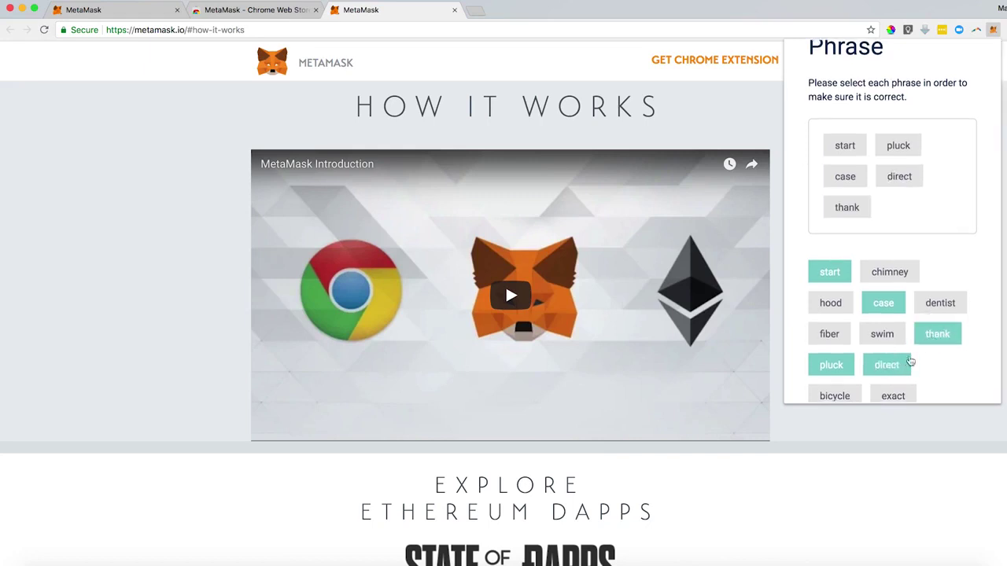
{"action": "left_click", "coordinate": [893, 343]}
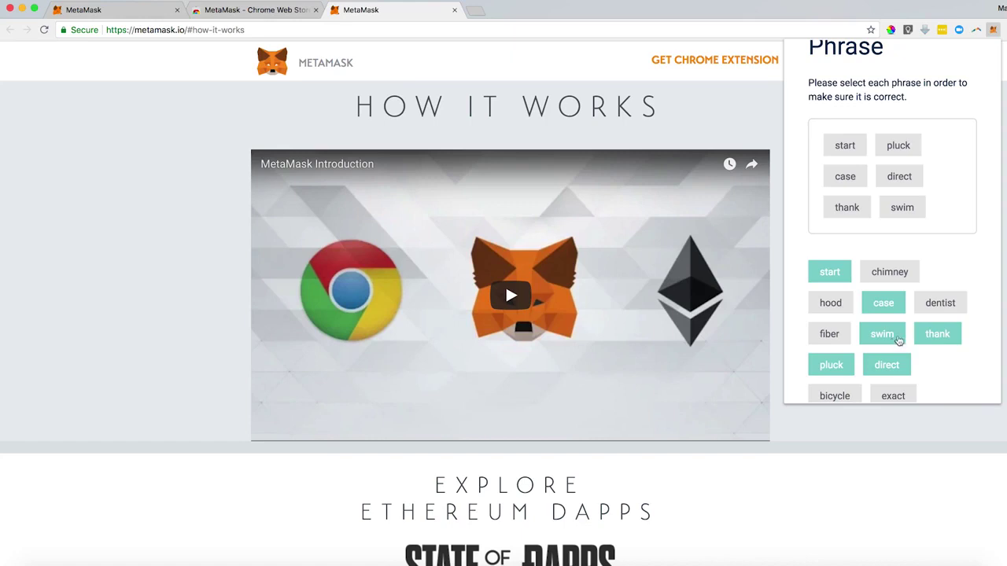
{"action": "left_click", "coordinate": [846, 399]}
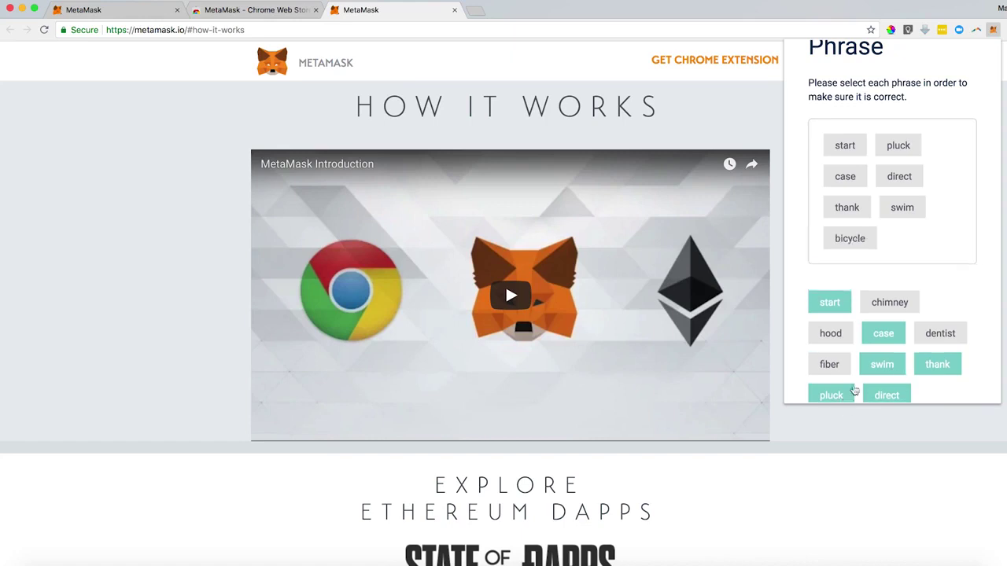
{"action": "left_click", "coordinate": [889, 303]}
{"action": "left_click", "coordinate": [940, 336]}
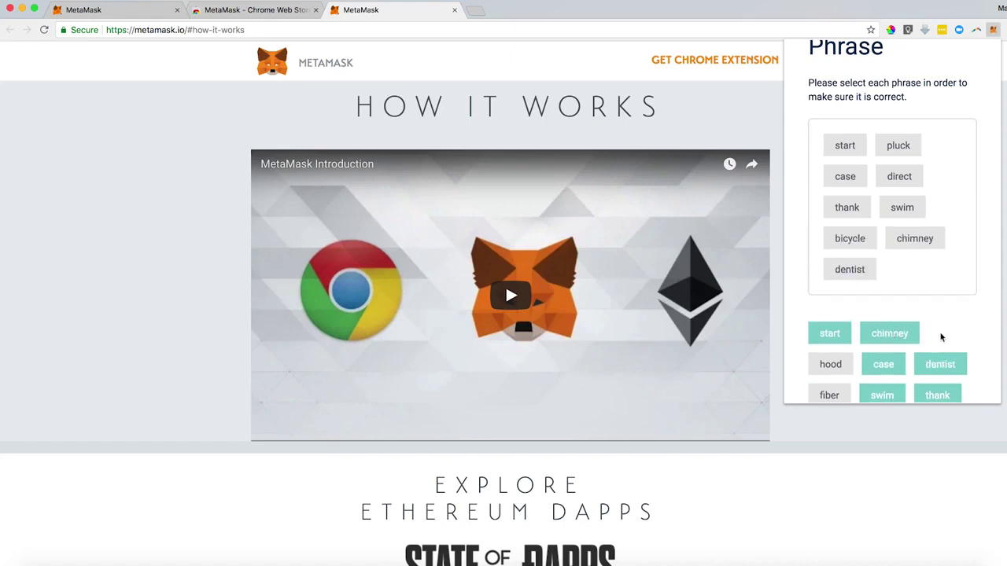
{"action": "left_click", "coordinate": [831, 368]}
{"action": "scroll", "coordinate": [832, 369], "scroll_direction": "down", "scroll_amount": 3}
{"action": "left_click", "coordinate": [894, 302]}
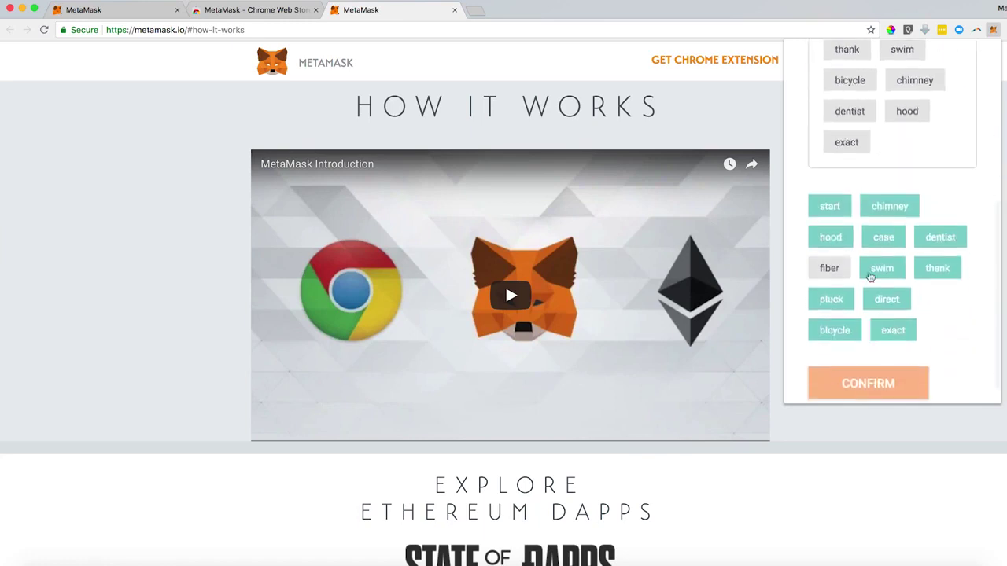
{"action": "left_click", "coordinate": [828, 272]}
{"action": "left_click", "coordinate": [869, 385]}
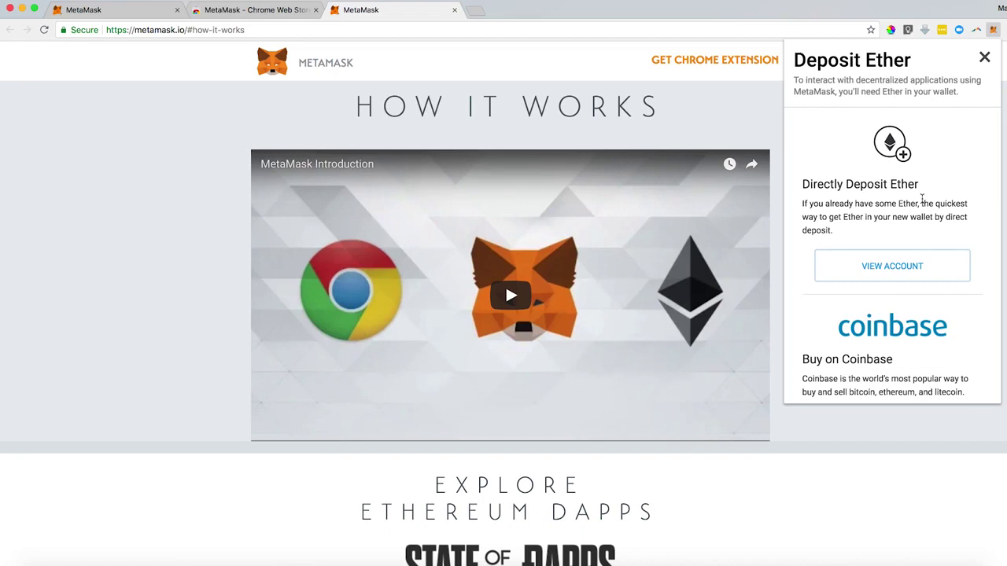
Open the Coinbase purchase page from the Deposit Ether options, and close it again
{"action": "scroll", "coordinate": [916, 220], "scroll_direction": "down", "scroll_amount": 5}
{"action": "left_click", "coordinate": [903, 240]}
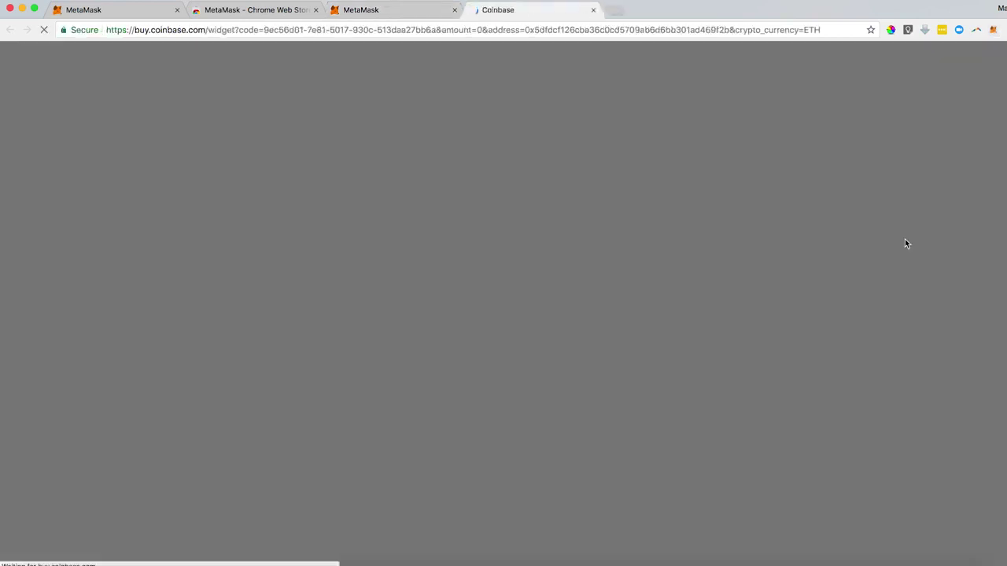
{"action": "left_click", "coordinate": [593, 10]}
Reopen the wallet's Deposit Ether options and view the ShapeShift exchange form
{"action": "left_click", "coordinate": [993, 29]}
{"action": "left_click", "coordinate": [877, 330]}
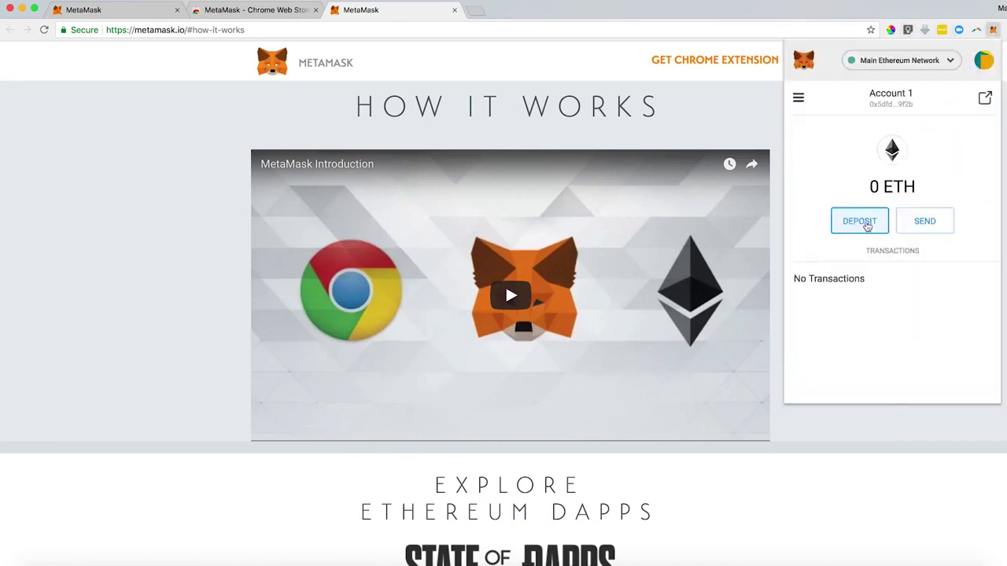
{"action": "left_click", "coordinate": [865, 222]}
{"action": "left_click", "coordinate": [892, 377]}
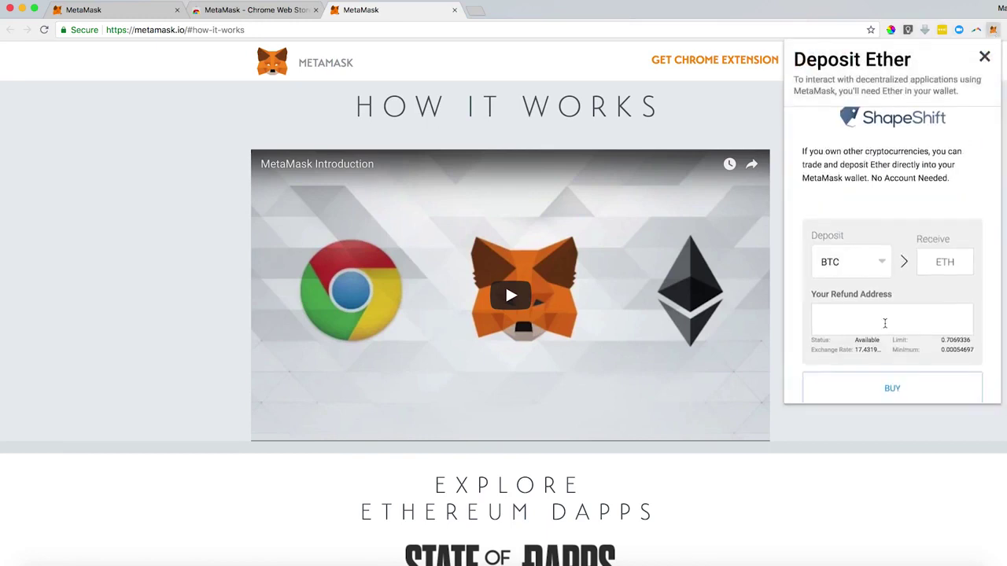
Return to the deposit options and view Account 1's QR code and address for a direct deposit
{"action": "scroll", "coordinate": [892, 318], "scroll_direction": "up", "scroll_amount": 1}
{"action": "left_click", "coordinate": [806, 115]}
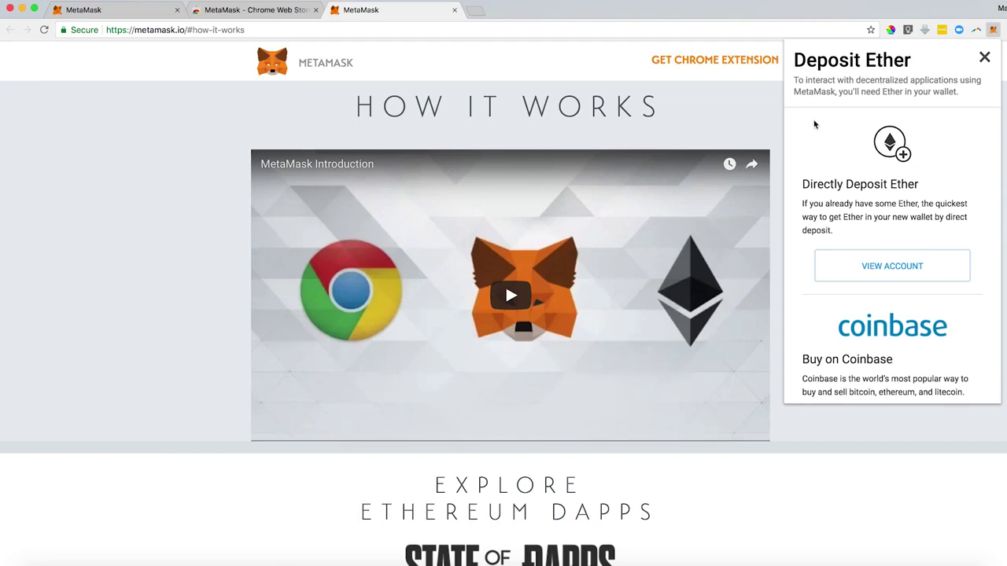
{"action": "left_click", "coordinate": [866, 271]}
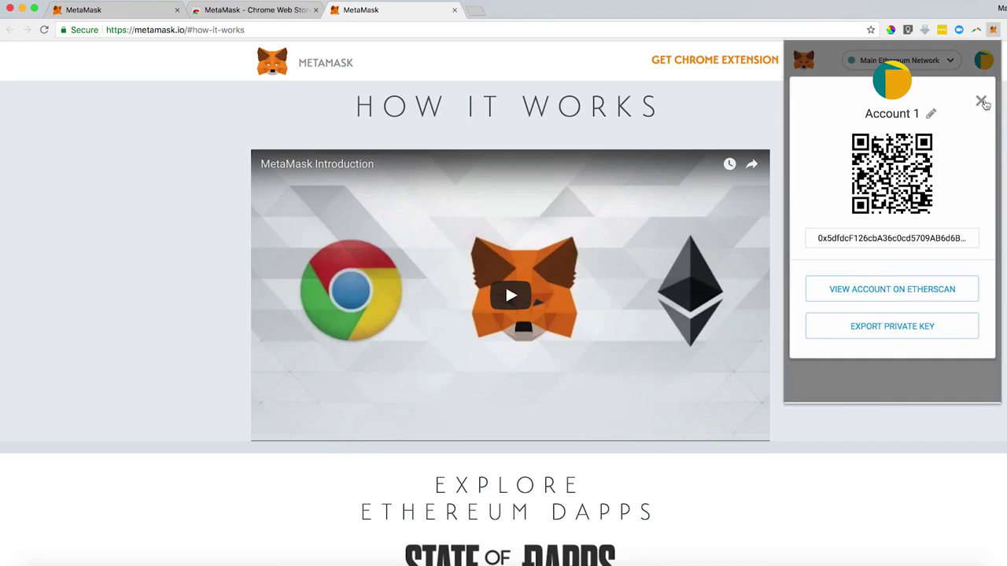
{"action": "left_click", "coordinate": [982, 103]}
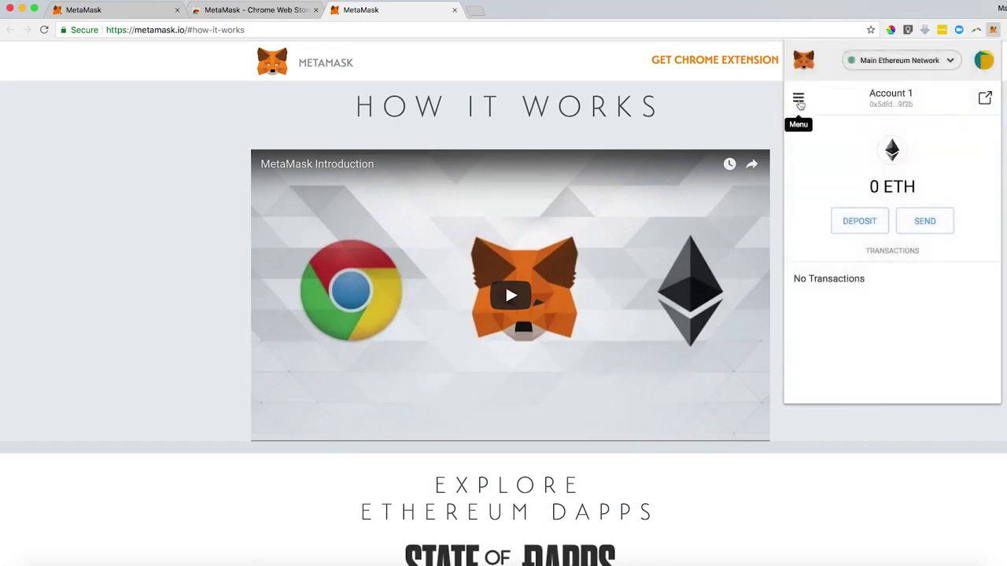
Open the details of Account 1 and examine the account's address on Etherscan
{"action": "left_click", "coordinate": [798, 100]}
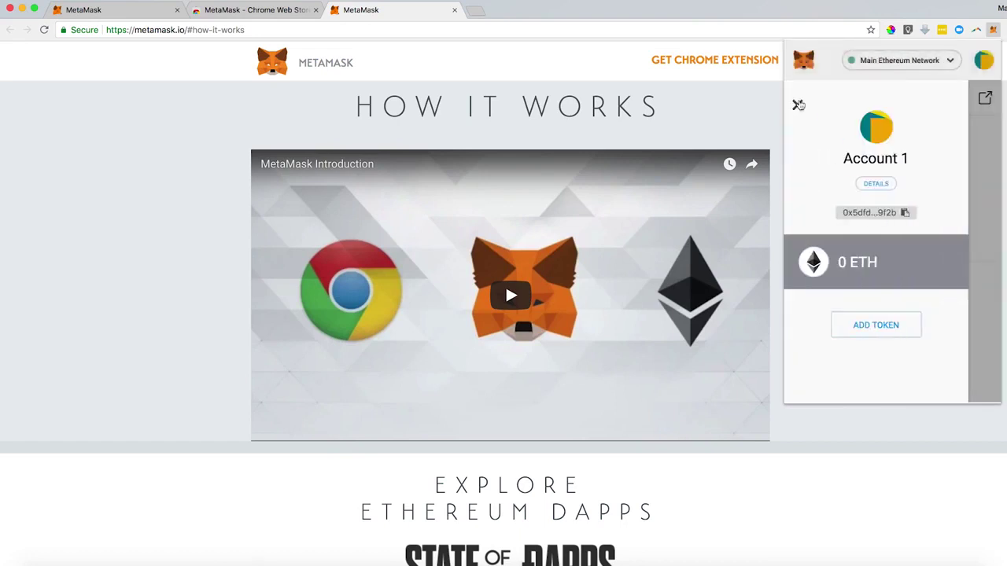
{"action": "left_click", "coordinate": [875, 183]}
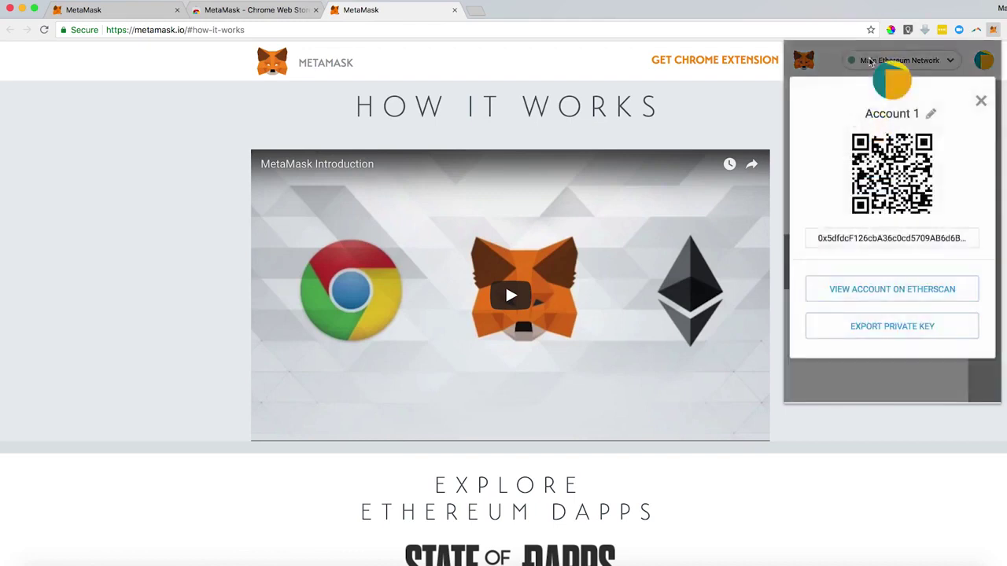
{"action": "left_click", "coordinate": [892, 287]}
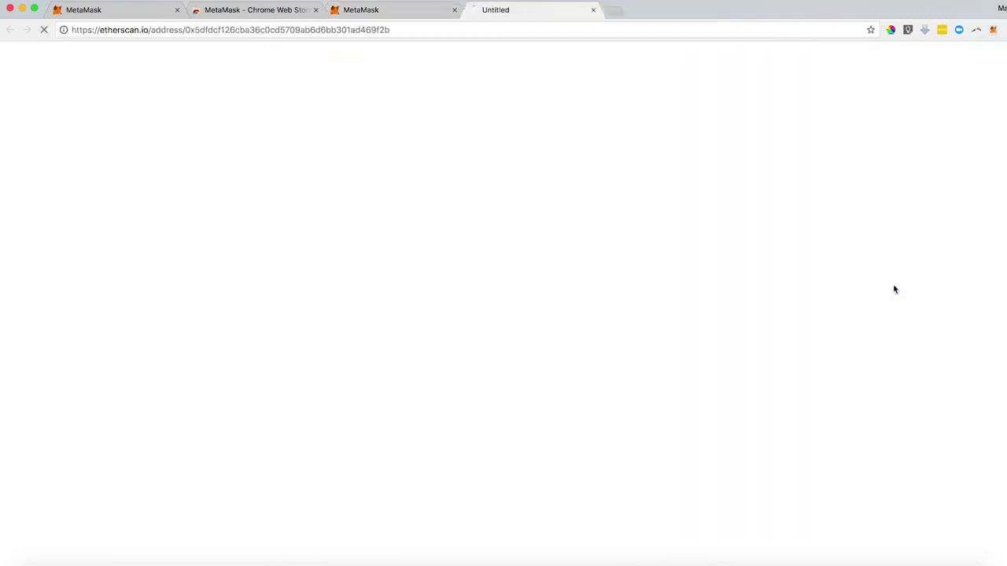
{"action": "left_click_drag", "start_coordinate": [231, 111], "coordinate": [488, 119]}
Return to the MetaMask page, reopen the wallet and copy Account 1's address
{"action": "left_click", "coordinate": [361, 10]}
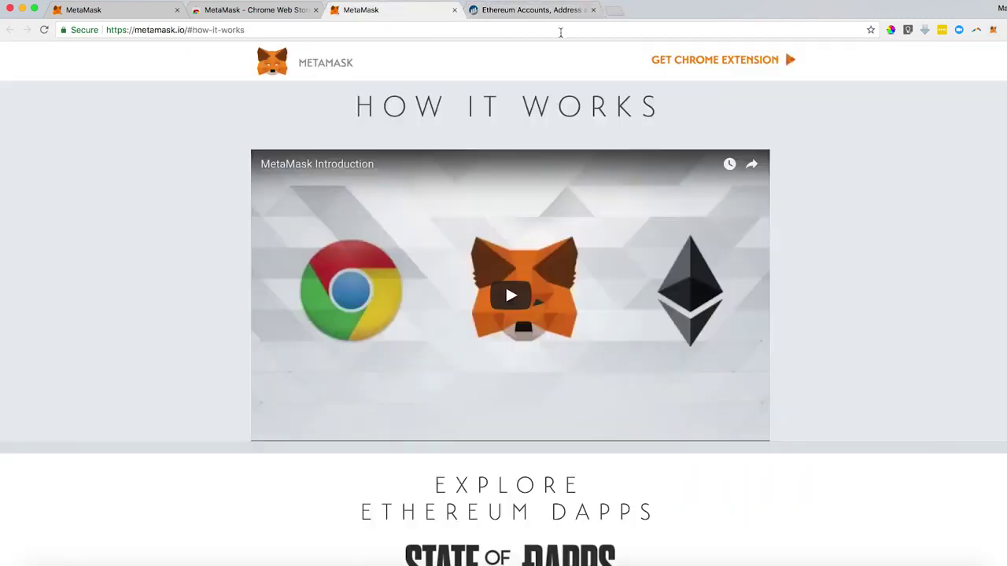
{"action": "left_click", "coordinate": [992, 30]}
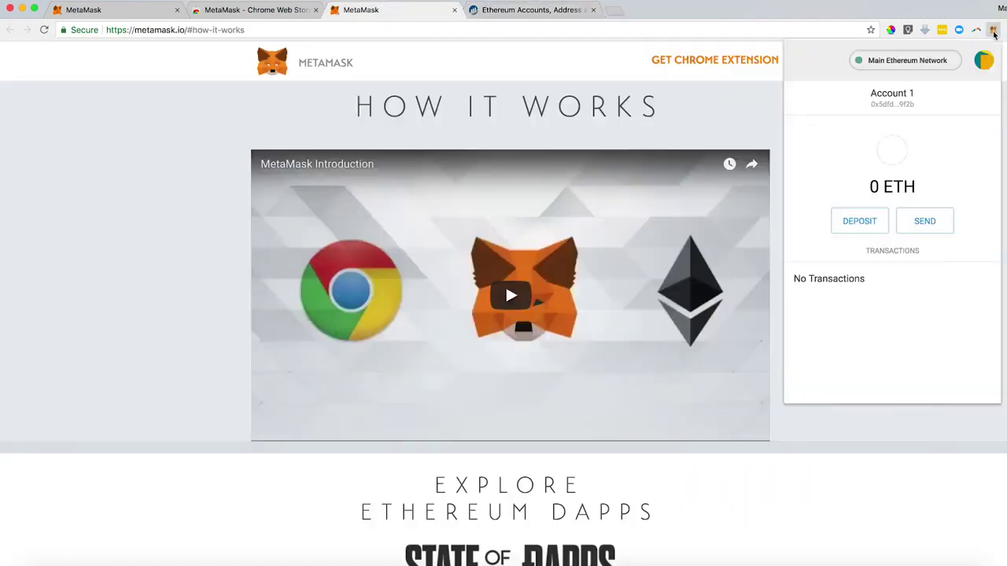
{"action": "left_click", "coordinate": [877, 102]}
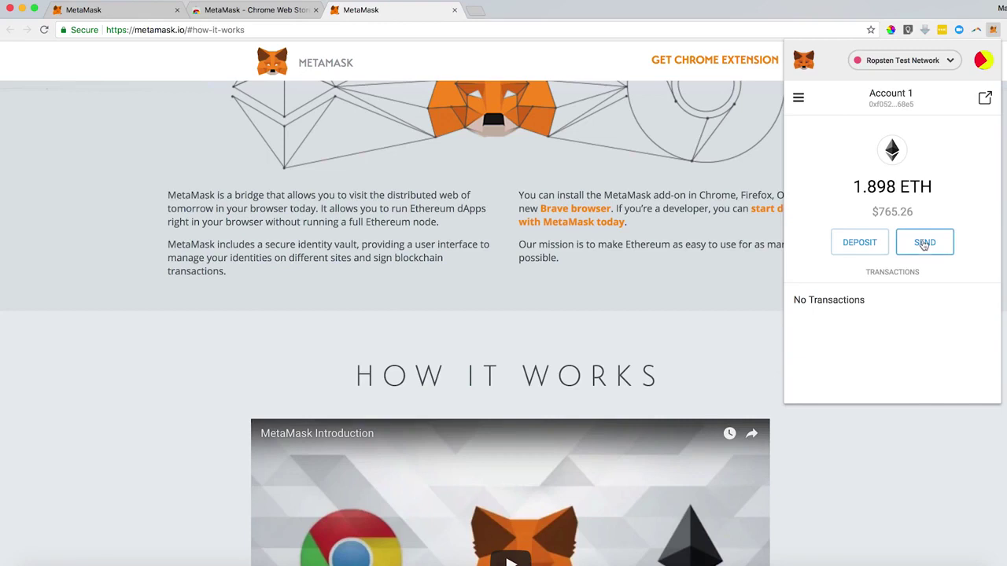
Start sending ETH from Account 1 on the Ropsten Test Network and paste the recipient's wallet address
{"action": "left_click", "coordinate": [924, 245]}
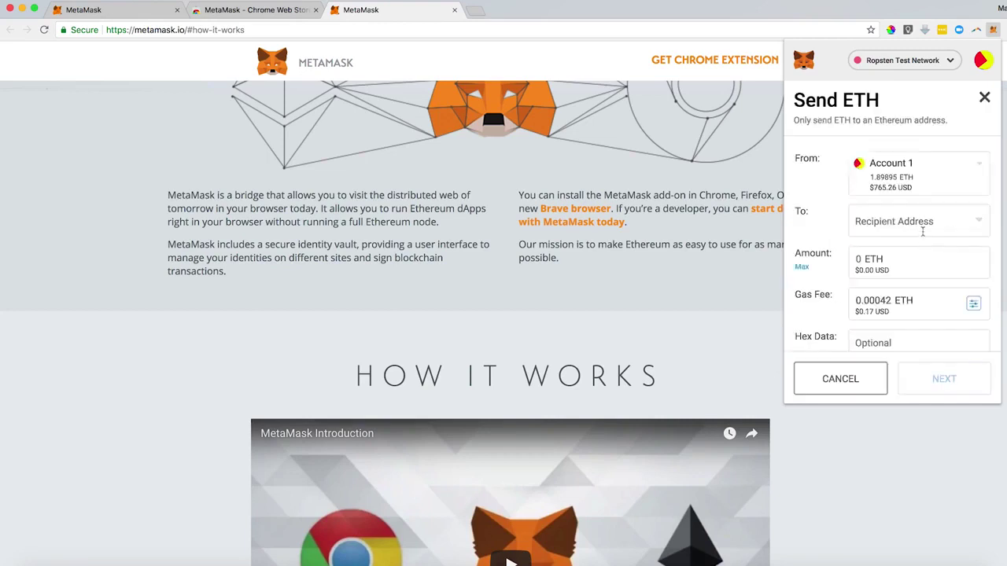
{"action": "left_click", "coordinate": [918, 225]}
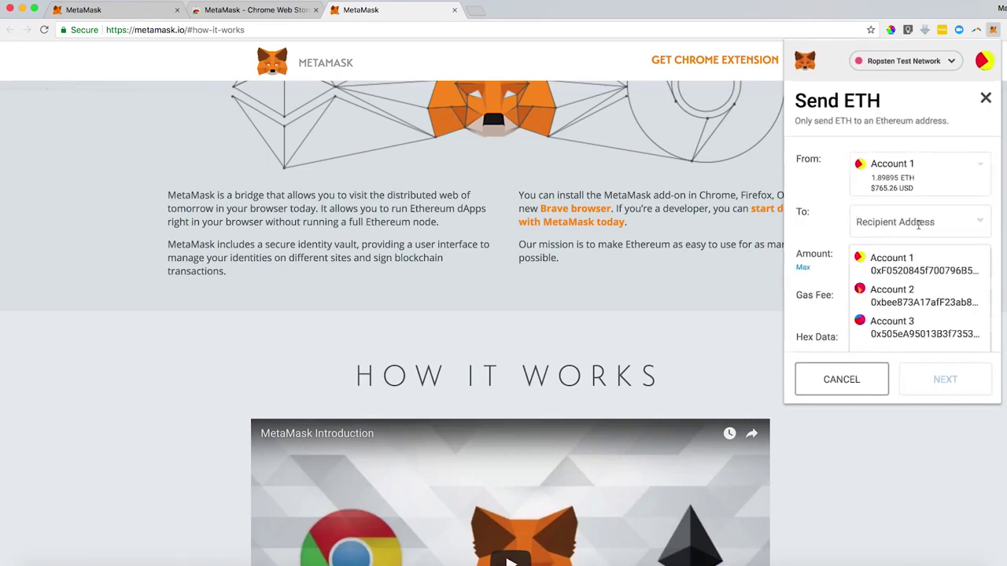
{"action": "key", "text": "super+v"}
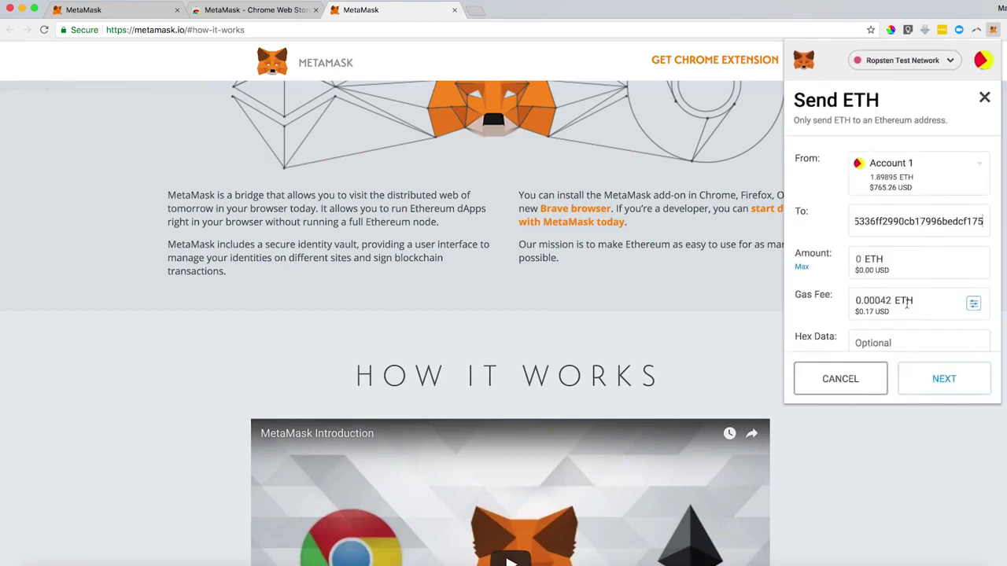
Enter an amount of 1 ETH and customize the gas with a price of 28 GWEI and a limit of 21000
{"action": "left_click", "coordinate": [859, 260]}
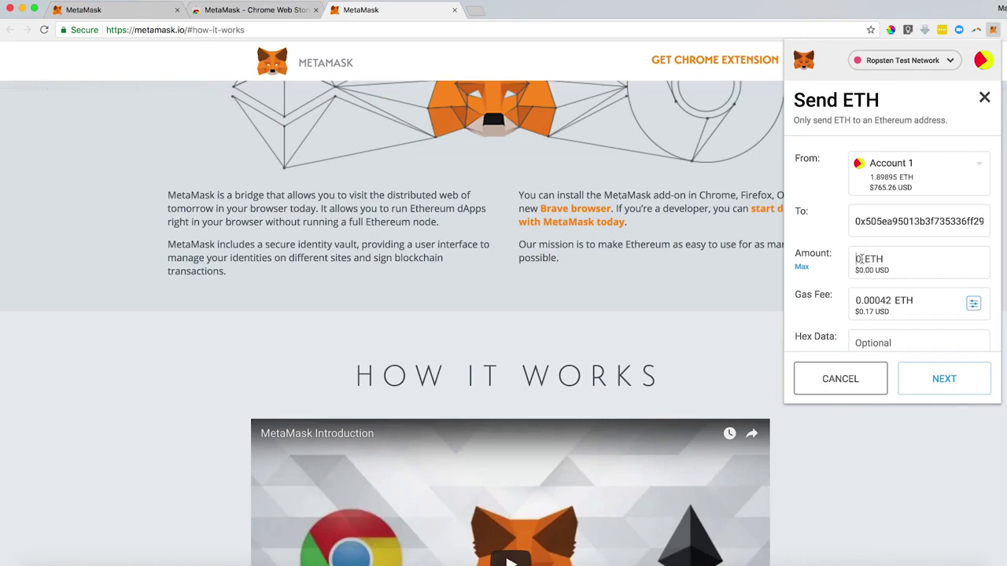
{"action": "type", "text": "1"}
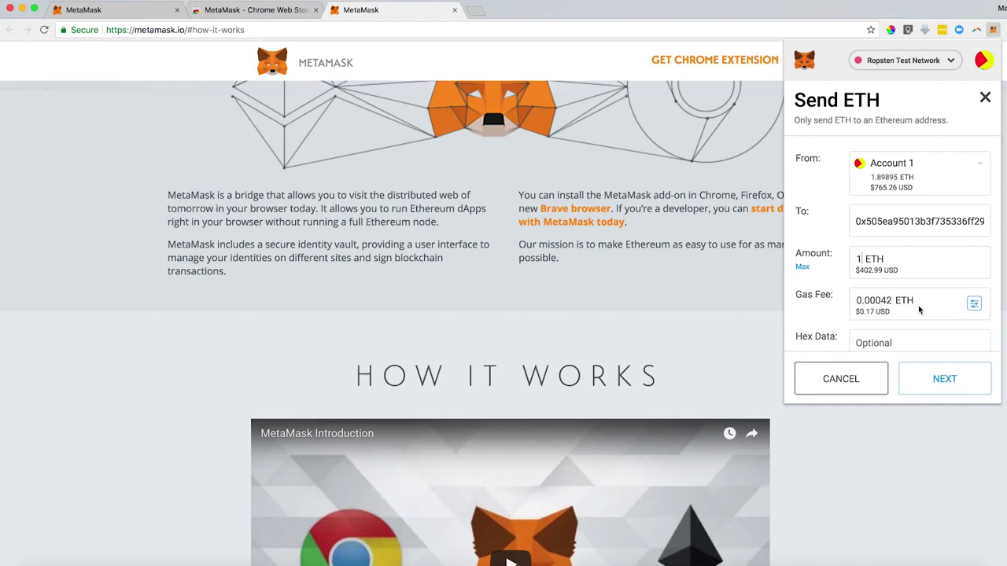
{"action": "left_click", "coordinate": [972, 305]}
{"action": "left_click", "coordinate": [978, 151]}
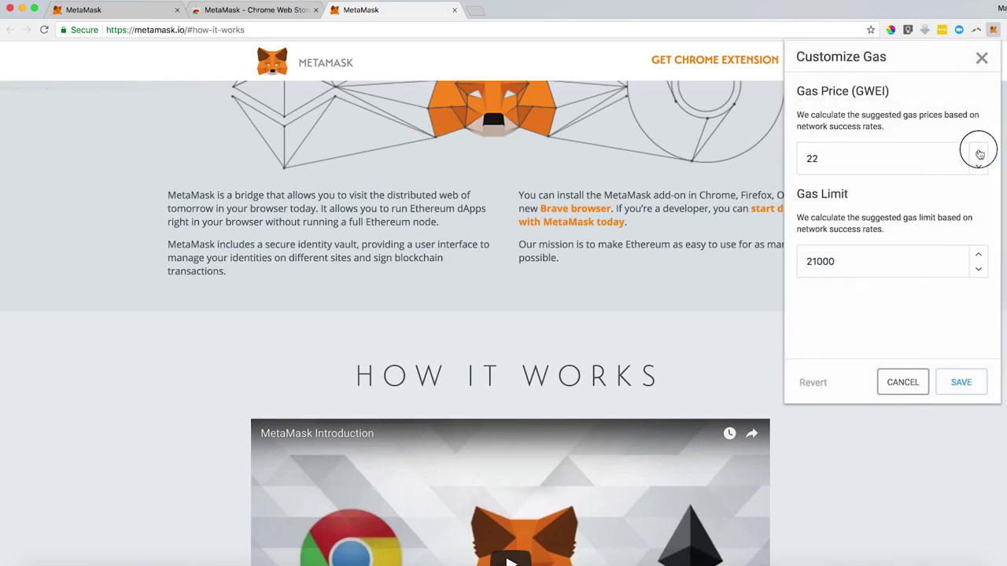
{"action": "left_click", "coordinate": [978, 152]}
{"action": "left_click", "coordinate": [979, 153]}
{"action": "left_click", "coordinate": [979, 153]}
{"action": "left_click", "coordinate": [979, 256]}
{"action": "double_click", "coordinate": [980, 256]}
{"action": "double_click", "coordinate": [980, 269]}
{"action": "double_click", "coordinate": [980, 270]}
{"action": "triple_click", "coordinate": [981, 271]}
{"action": "left_click", "coordinate": [980, 272]}
{"action": "double_click", "coordinate": [979, 257]}
{"action": "double_click", "coordinate": [980, 166]}
{"action": "left_click", "coordinate": [961, 382]}
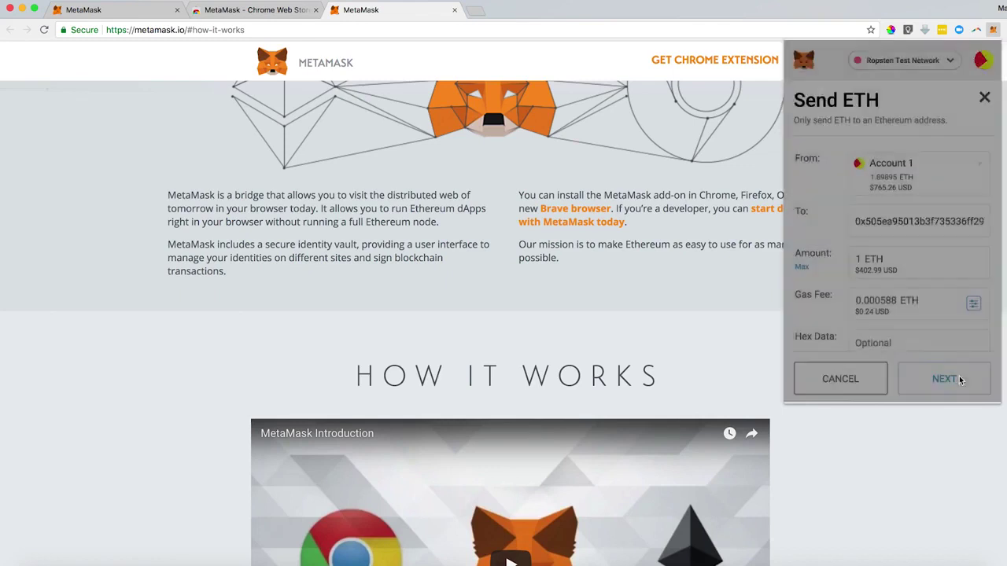
Proceed to the transfer summary and confirm the 1 ETH transaction from Account 1 to Account 3
{"action": "scroll", "coordinate": [901, 300], "scroll_direction": "down", "scroll_amount": 1}
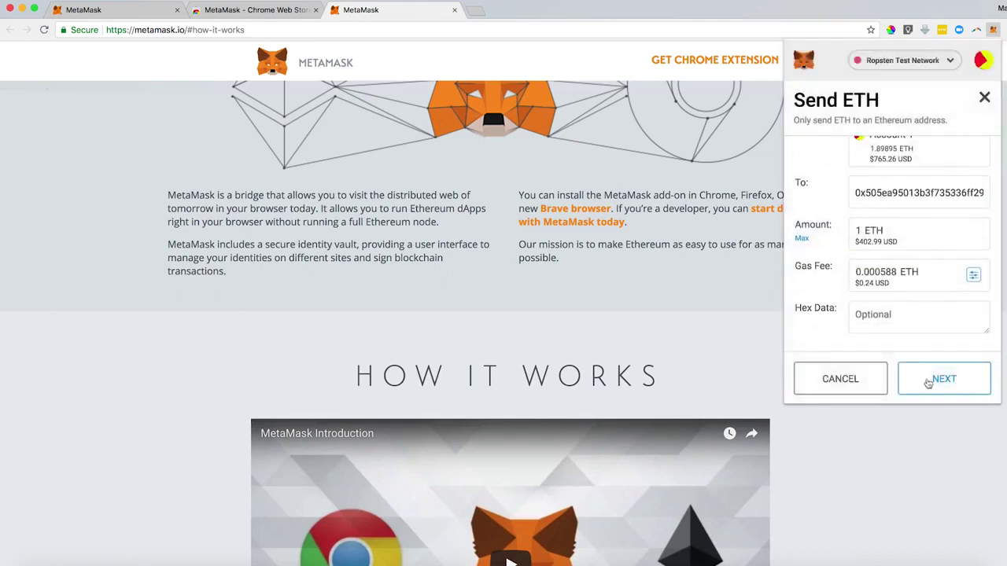
{"action": "left_click", "coordinate": [929, 381]}
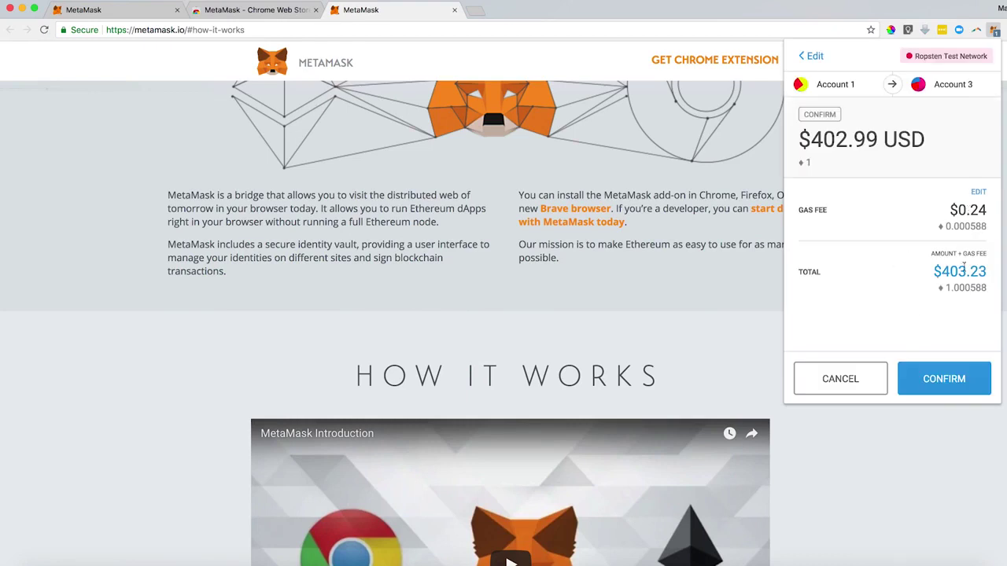
{"action": "left_click", "coordinate": [936, 381]}
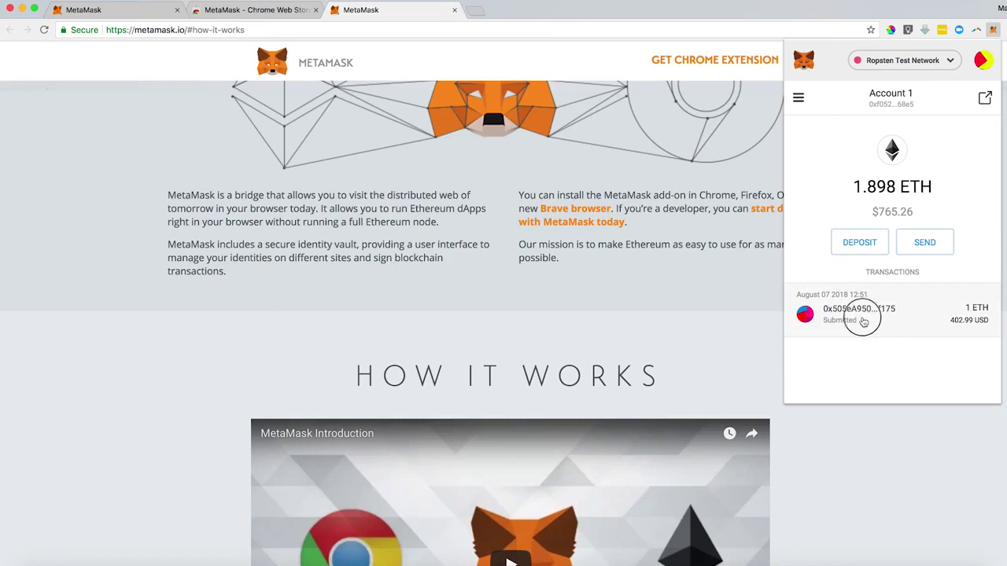
Examine the submitted transaction on Etherscan and reopen the wallet to check Account 1's balance
{"action": "left_click", "coordinate": [858, 313]}
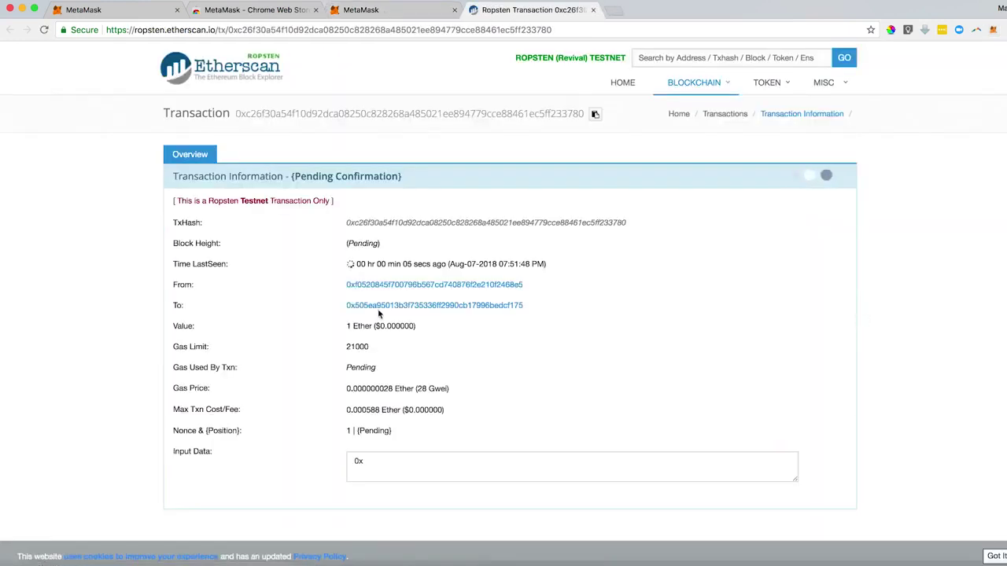
{"action": "scroll", "coordinate": [377, 311], "scroll_direction": "down", "scroll_amount": 1}
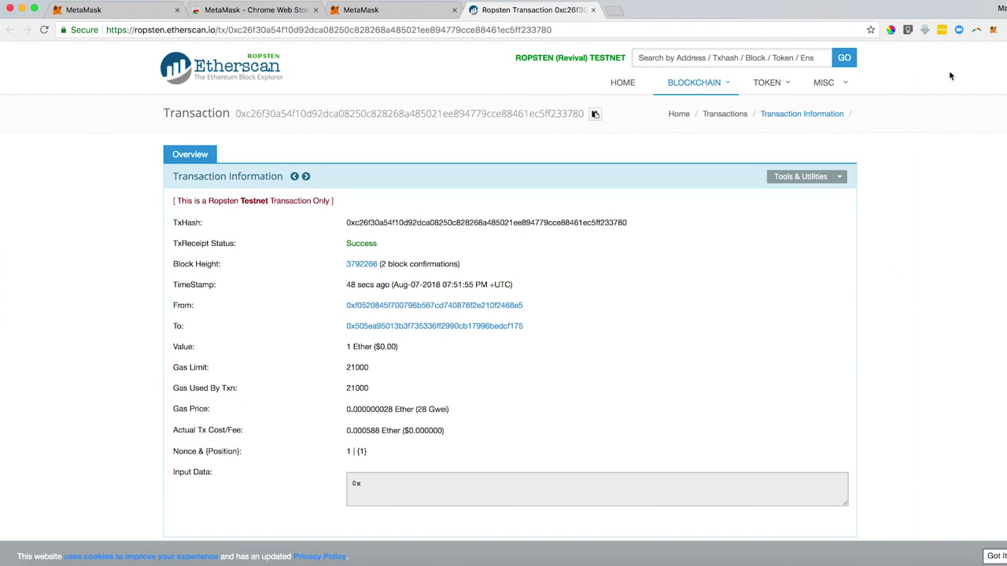
{"action": "left_click", "coordinate": [993, 30]}
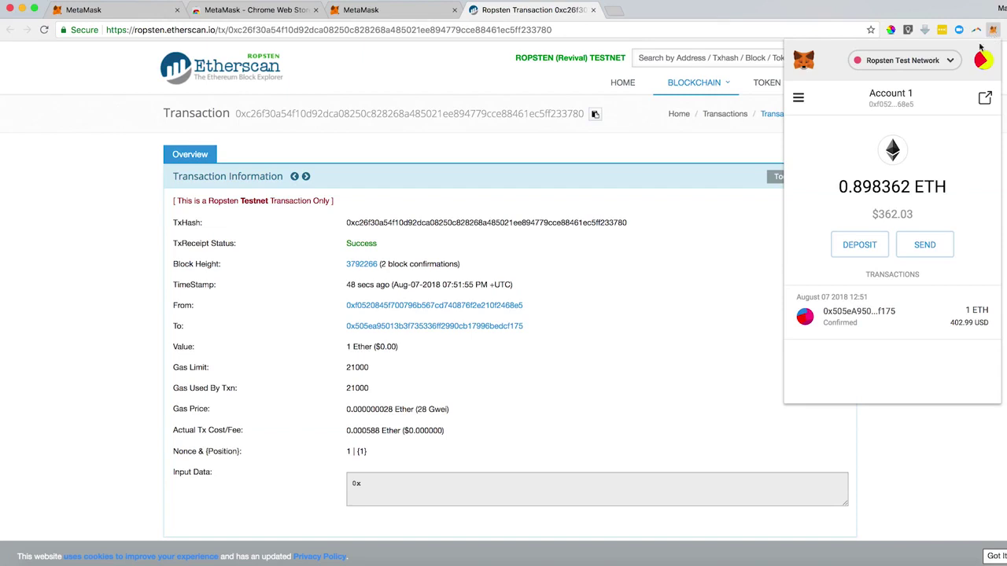
Search for "arg" in the token list and add Aragon Network Token (ANT) to Account 1
{"action": "left_click", "coordinate": [798, 98]}
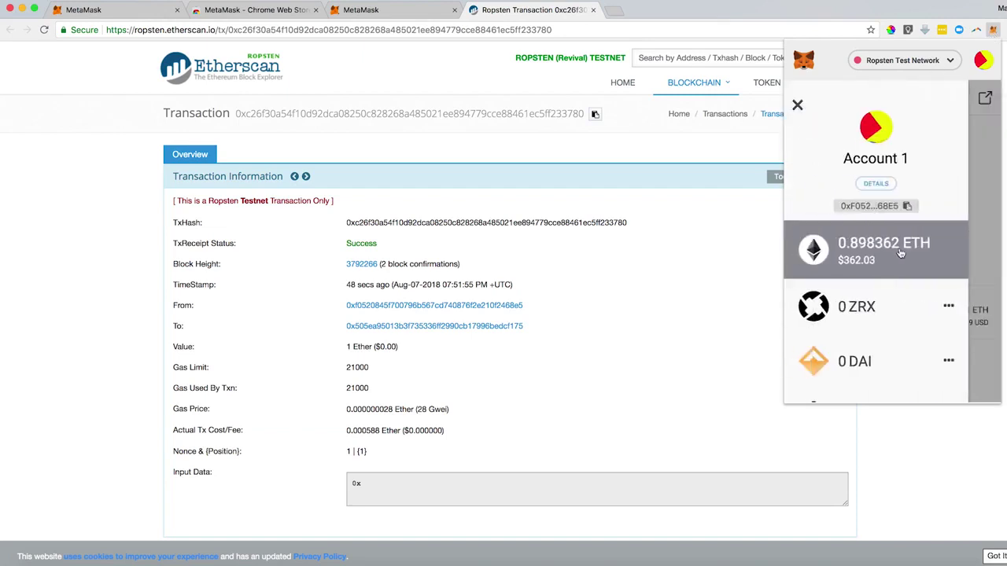
{"action": "scroll", "coordinate": [900, 252], "scroll_direction": "down", "scroll_amount": 1}
{"action": "scroll", "coordinate": [900, 253], "scroll_direction": "down", "scroll_amount": 3}
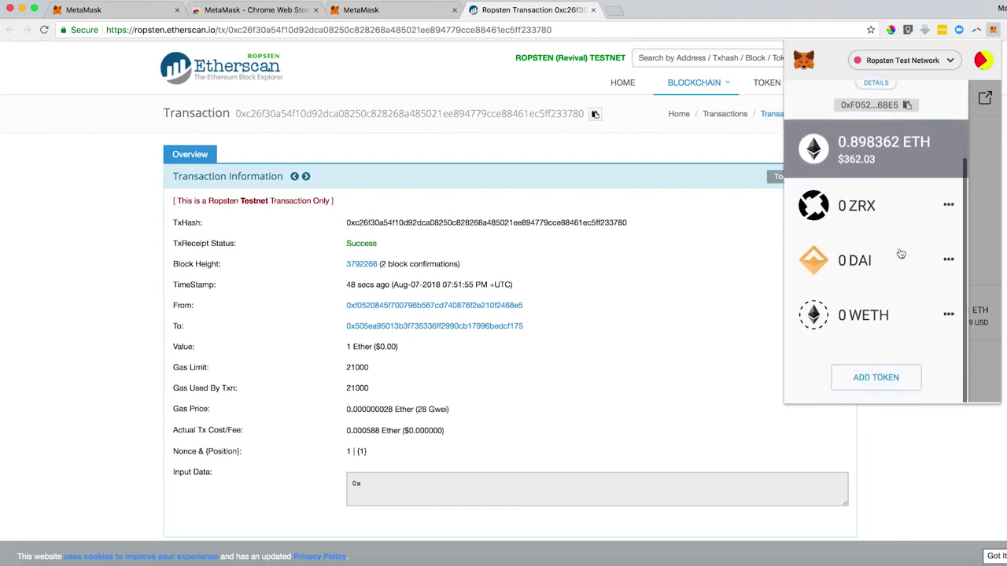
{"action": "left_click", "coordinate": [876, 375]}
{"action": "type", "text": "arg"}
{"action": "left_click", "coordinate": [916, 240]}
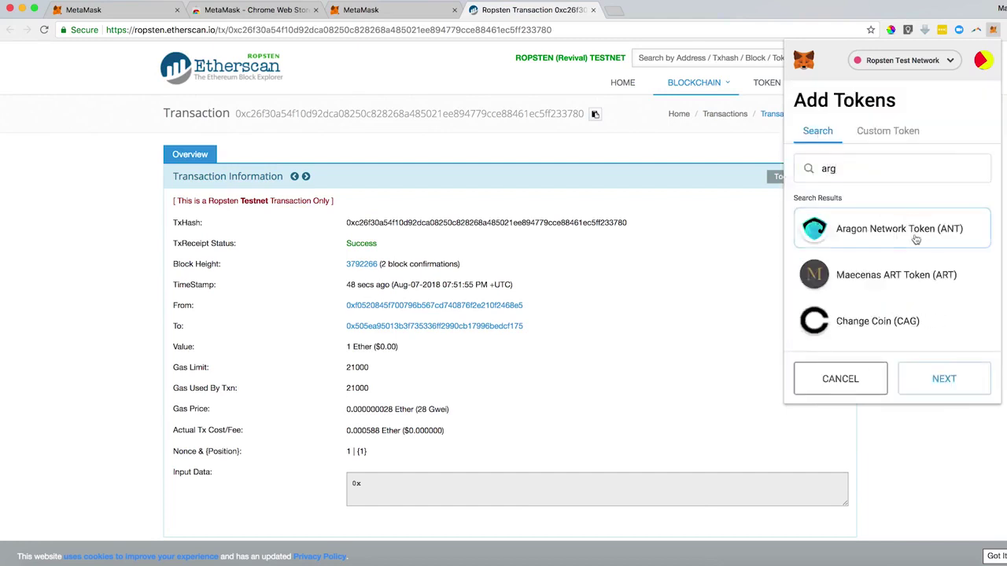
{"action": "left_click", "coordinate": [951, 377]}
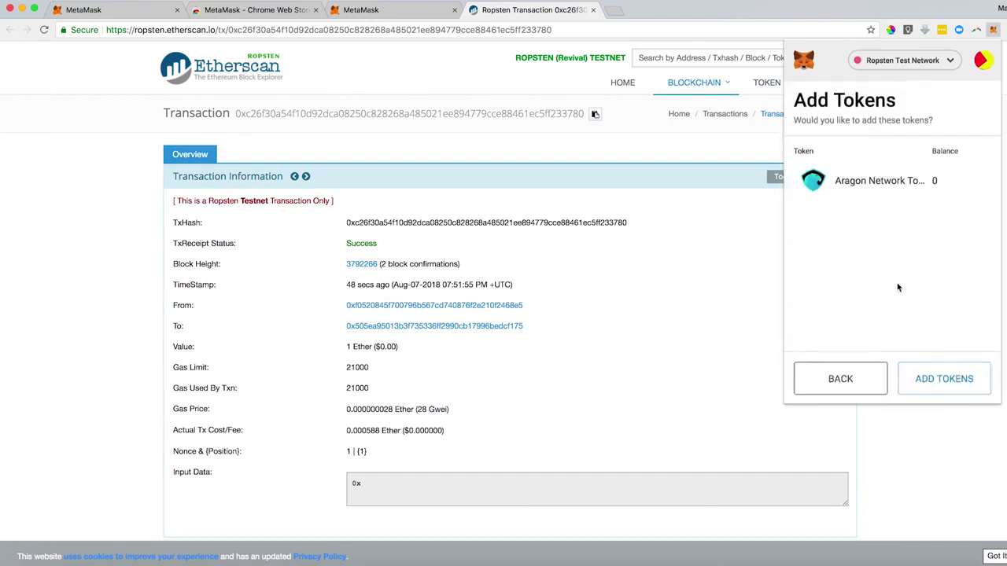
{"action": "left_click", "coordinate": [922, 380]}
{"action": "left_click", "coordinate": [804, 106]}
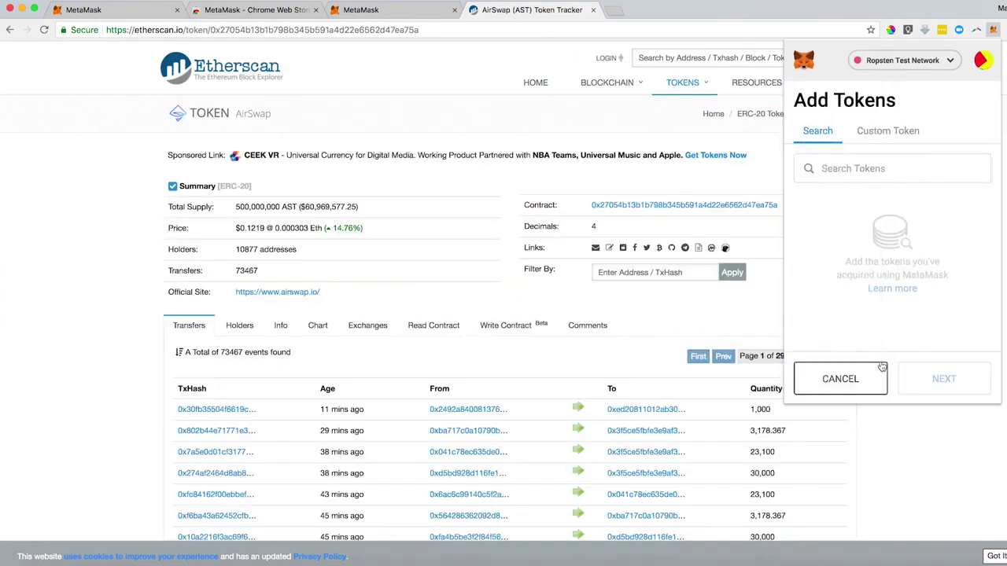
Define a custom token using AirSwap's contract address from Etherscan and the symbol AST, and submit it
{"action": "left_click", "coordinate": [883, 132]}
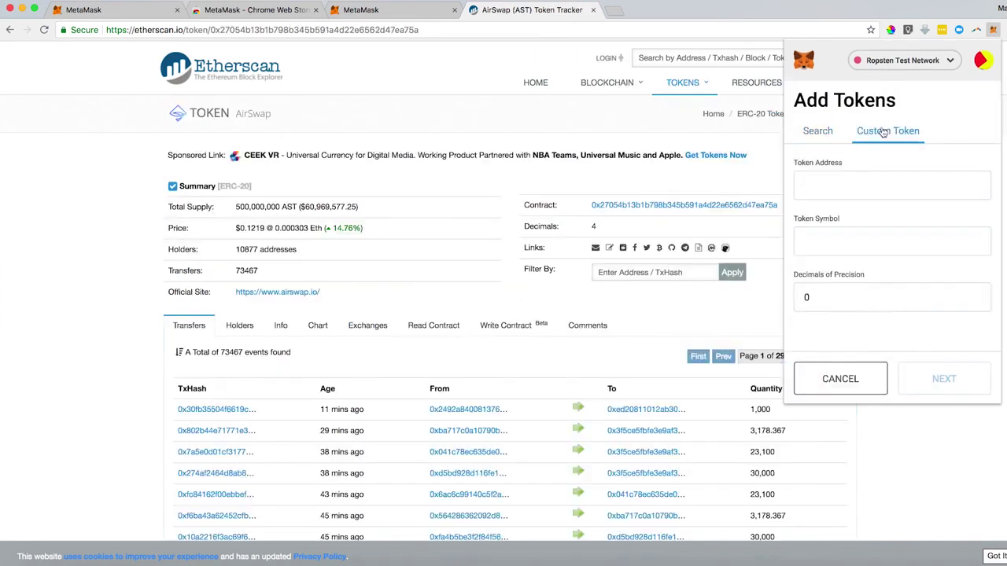
{"action": "left_click", "coordinate": [810, 185]}
{"action": "key", "text": "super+v"}
{"action": "left_click", "coordinate": [810, 242]}
{"action": "type", "text": "AST"}
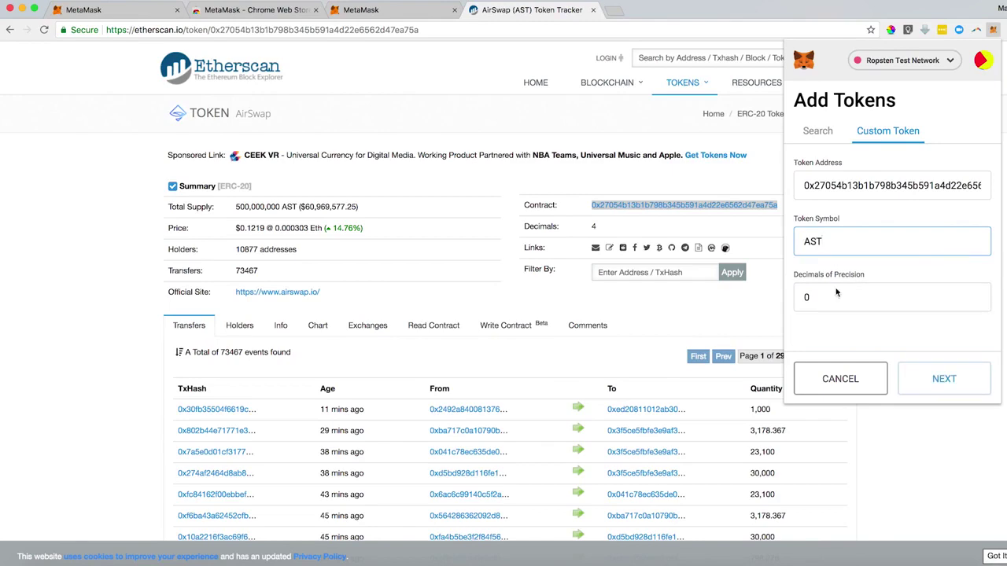
{"action": "left_click", "coordinate": [806, 297]}
{"action": "left_click", "coordinate": [944, 378]}
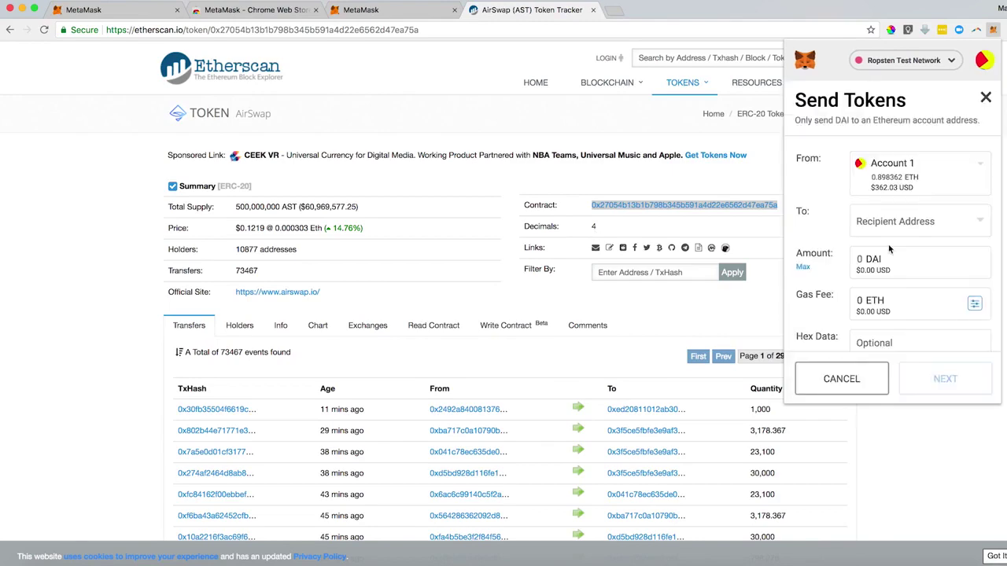
Set the DAI transfer amount to 10 and raise its gas price in the gas customization
{"action": "left_click", "coordinate": [862, 259]}
{"action": "type", "text": "10"}
{"action": "left_click", "coordinate": [973, 304]}
{"action": "left_click", "coordinate": [984, 155]}
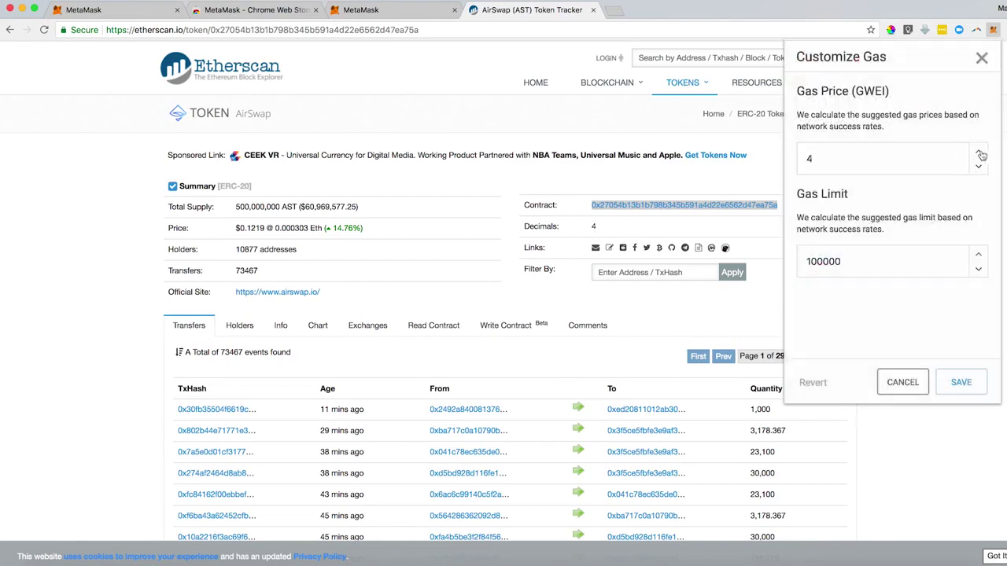
{"action": "left_click", "coordinate": [984, 154]}
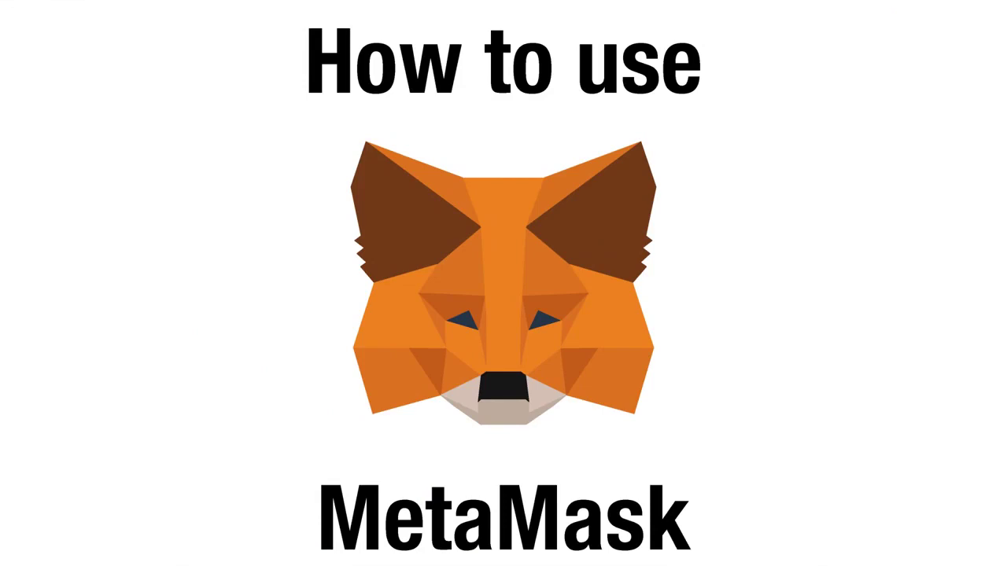